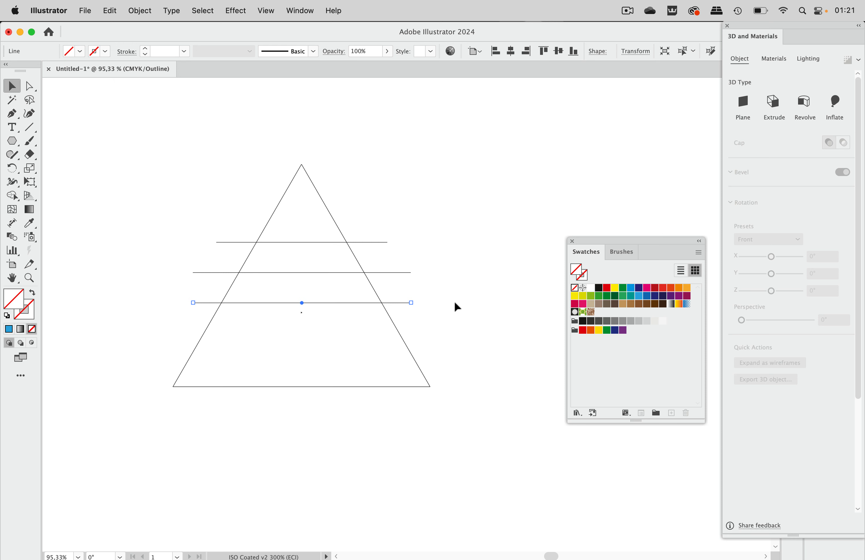
- Repeat the line duplication downward, place the lowest copy near the triangle's base and widen it past both slanted sides
{"action": "key", "text": "super+d"}
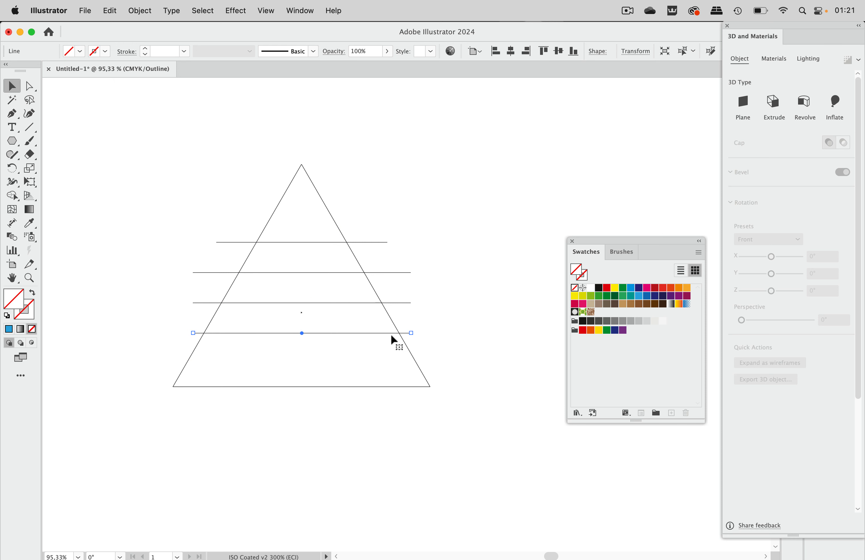
{"action": "left_click_drag", "start_coordinate": [391, 334], "coordinate": [438, 358]}
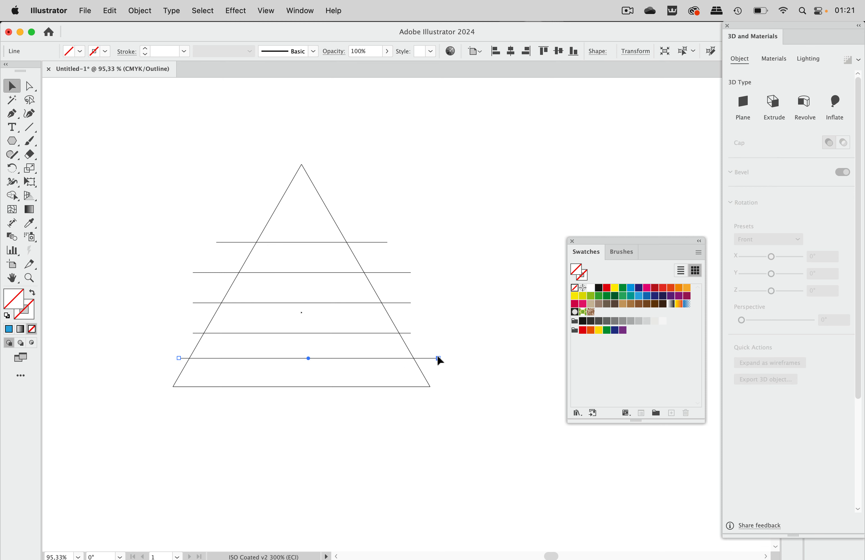
- Select all five horizontal lines and distribute them evenly in the vertical direction
{"action": "left_click", "coordinate": [411, 334], "text": "shift"}
{"action": "left_click", "coordinate": [407, 304], "text": "shift"}
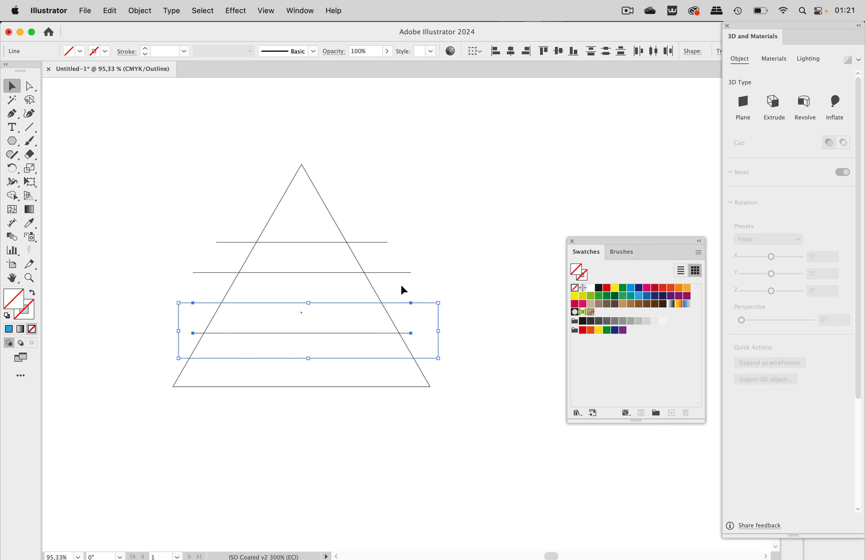
{"action": "left_click", "coordinate": [396, 273], "text": "shift"}
{"action": "left_click", "coordinate": [379, 243], "text": "shift"}
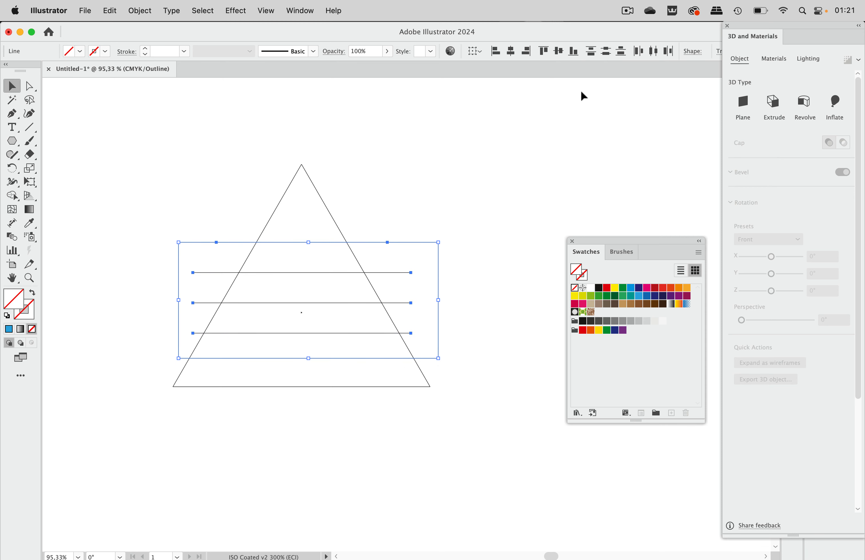
{"action": "left_click", "coordinate": [606, 52]}
{"action": "left_click", "coordinate": [481, 189]}
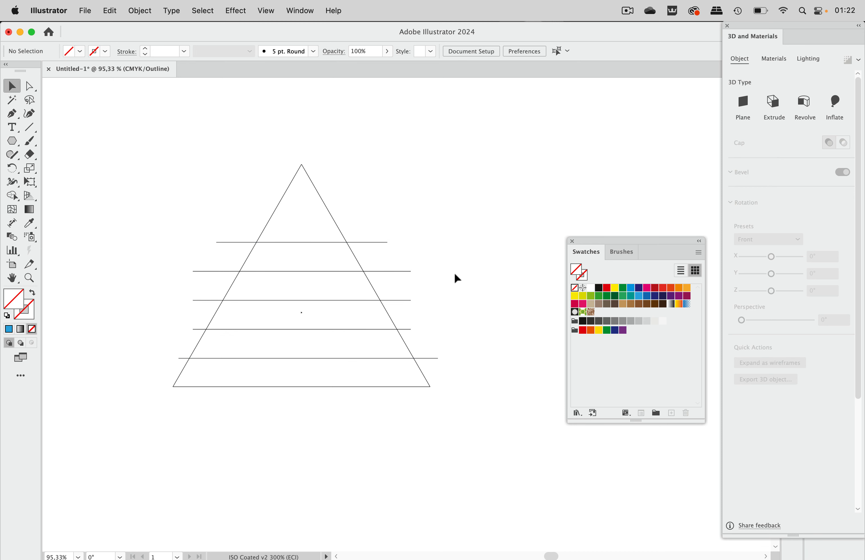
- Show the triangle and lines in Preview, then use Shape Builder to fill the tip light orange and the band below it red-orange
{"action": "left_click_drag", "start_coordinate": [439, 211], "coordinate": [173, 424]}
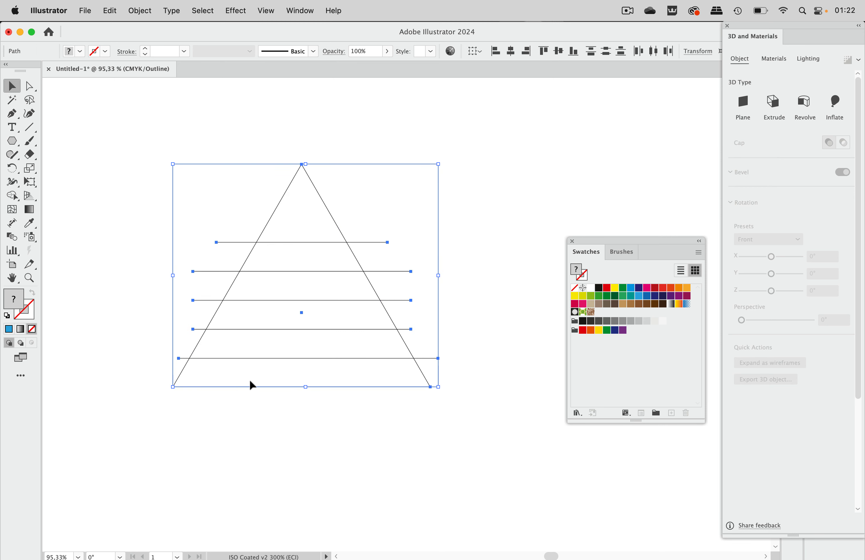
{"action": "key", "text": "super+y"}
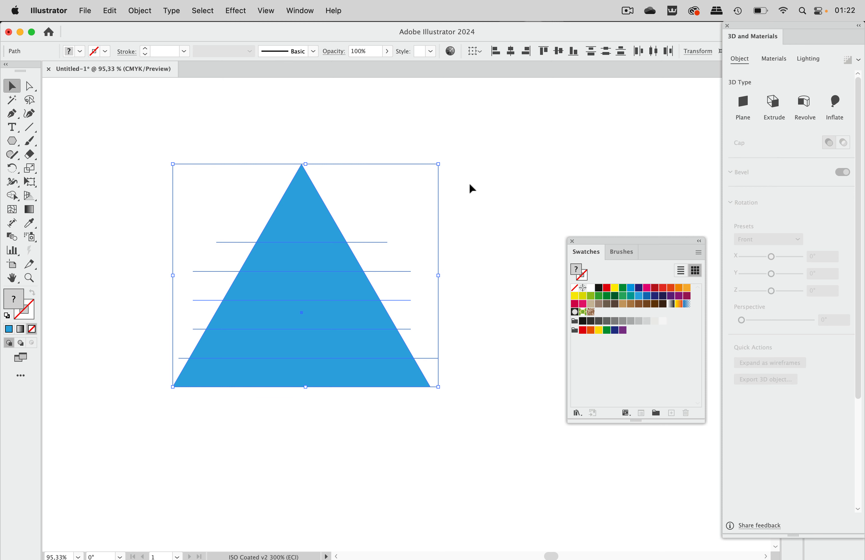
{"action": "left_click", "coordinate": [12, 195]}
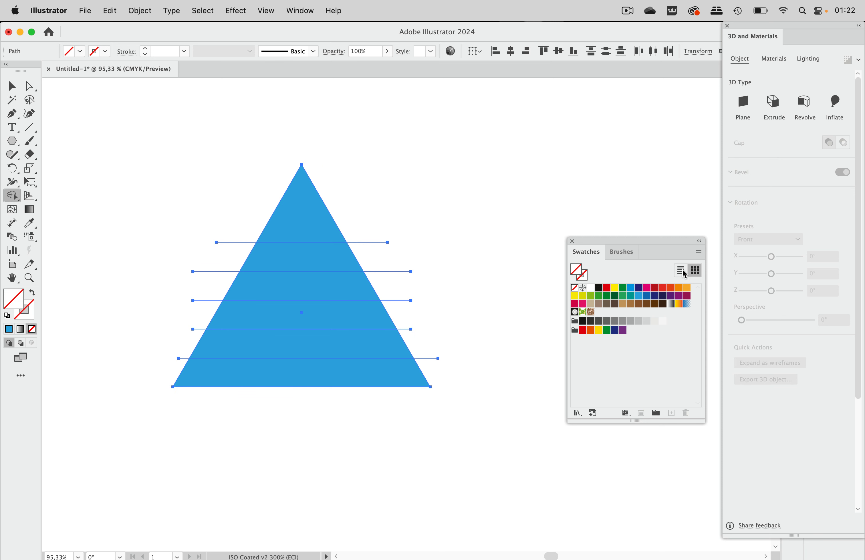
{"action": "left_click", "coordinate": [687, 289]}
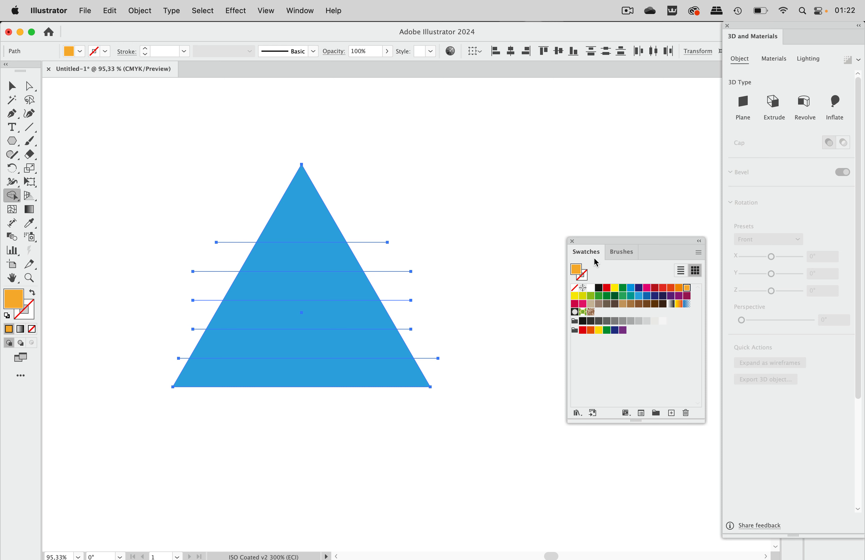
{"action": "left_click", "coordinate": [310, 224]}
{"action": "left_click", "coordinate": [672, 290]}
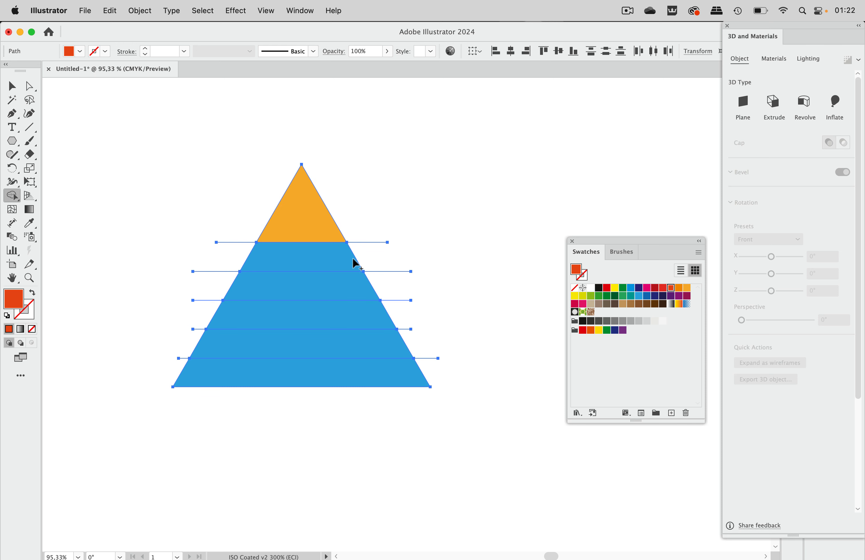
{"action": "left_click", "coordinate": [349, 262]}
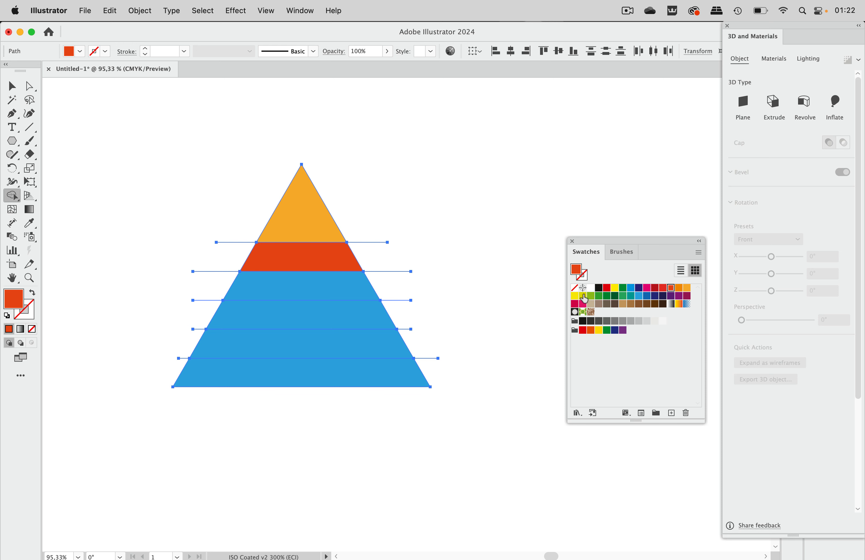
- Use Shape Builder to fill the third section yellow-green, the fourth green and the bottom one dark blue
{"action": "left_click", "coordinate": [583, 296]}
{"action": "left_click", "coordinate": [357, 294]}
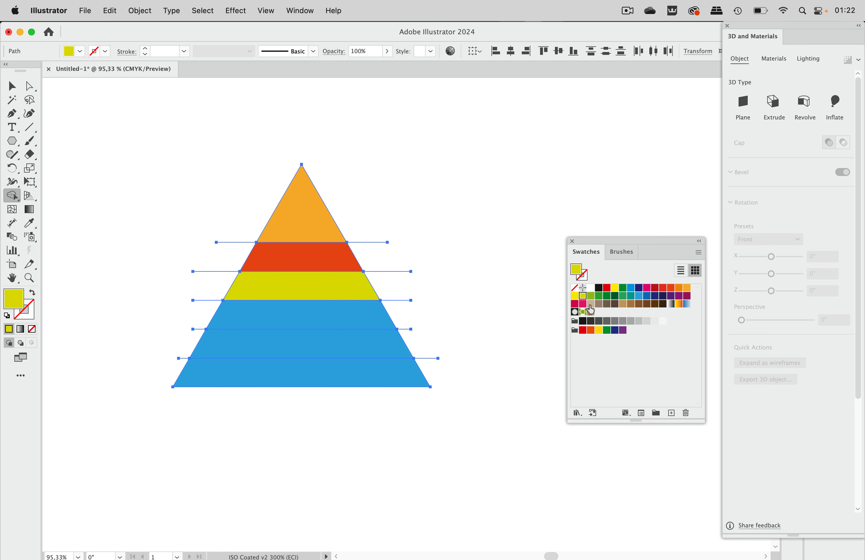
{"action": "left_click", "coordinate": [590, 296]}
{"action": "left_click", "coordinate": [366, 322]}
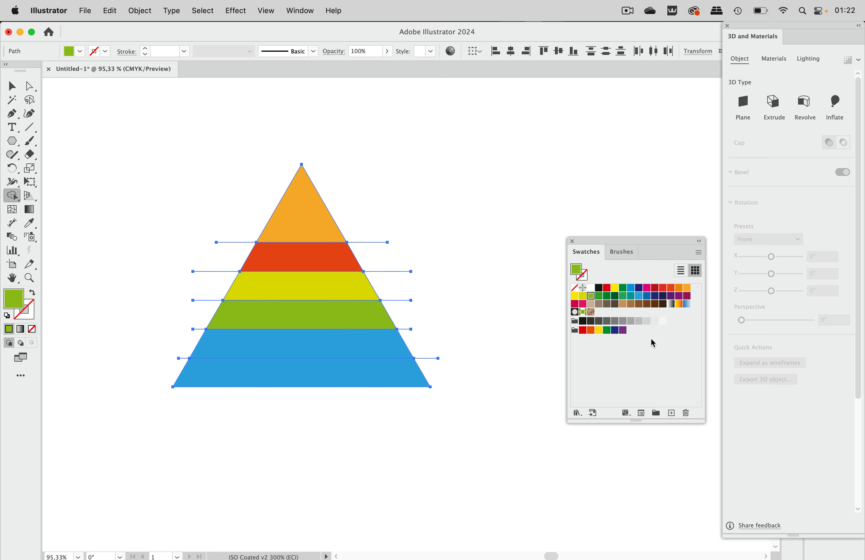
{"action": "left_click", "coordinate": [647, 296]}
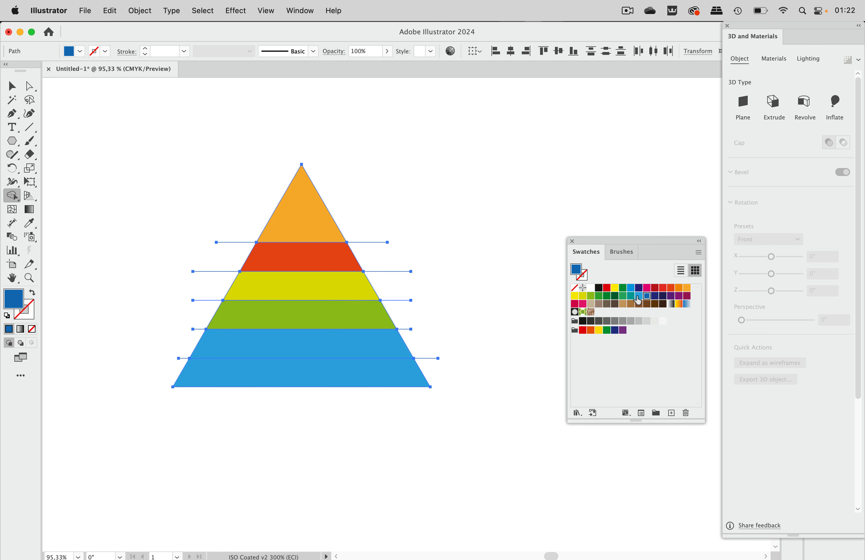
{"action": "left_click", "coordinate": [340, 374]}
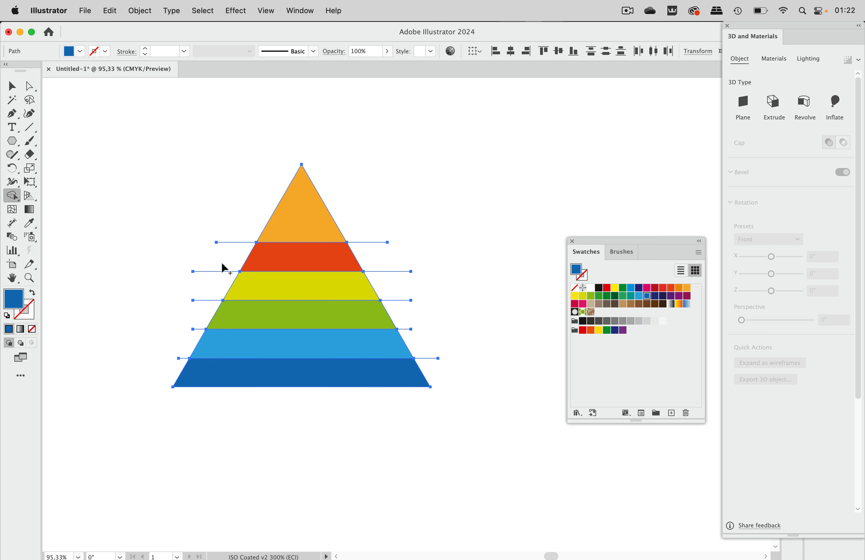
- Remove the line ends protruding on both sides of the triangle with Shape Builder and deselect the artwork
{"action": "left_click_drag", "start_coordinate": [239, 236], "coordinate": [179, 365]}
{"action": "left_click_drag", "start_coordinate": [366, 227], "coordinate": [428, 369]}
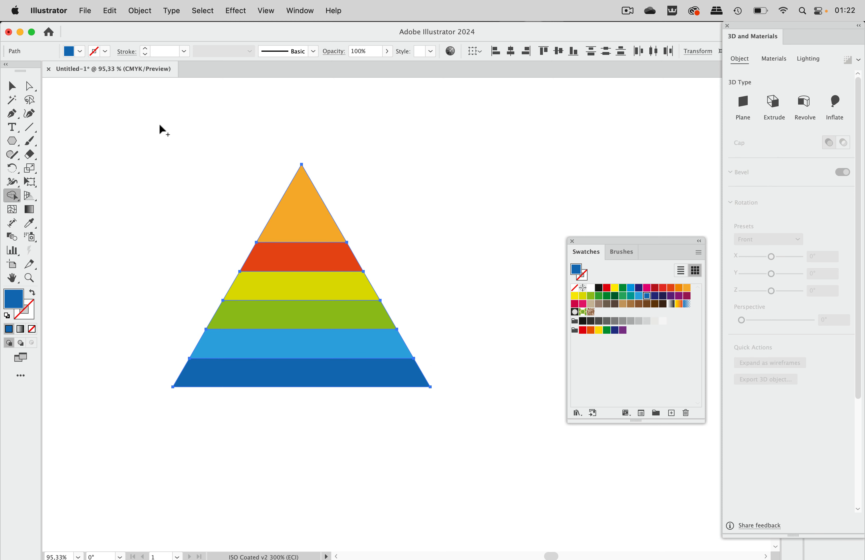
{"action": "left_click", "coordinate": [13, 88]}
{"action": "left_click", "coordinate": [378, 218]}
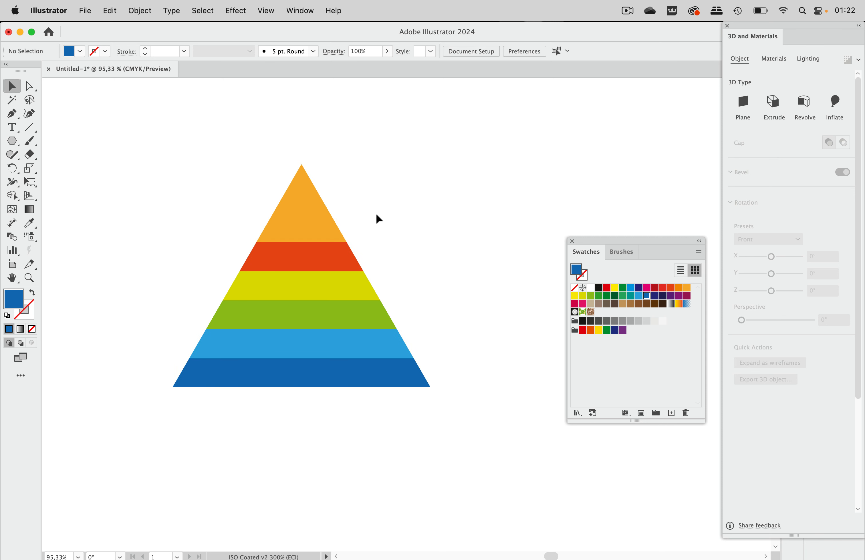
- Select each pyramid section one after another from tip to base to check that they are separate shapes
{"action": "left_click", "coordinate": [319, 233]}
{"action": "left_click", "coordinate": [312, 258]}
{"action": "left_click", "coordinate": [309, 289]}
{"action": "left_click", "coordinate": [301, 320]}
{"action": "left_click", "coordinate": [302, 344]}
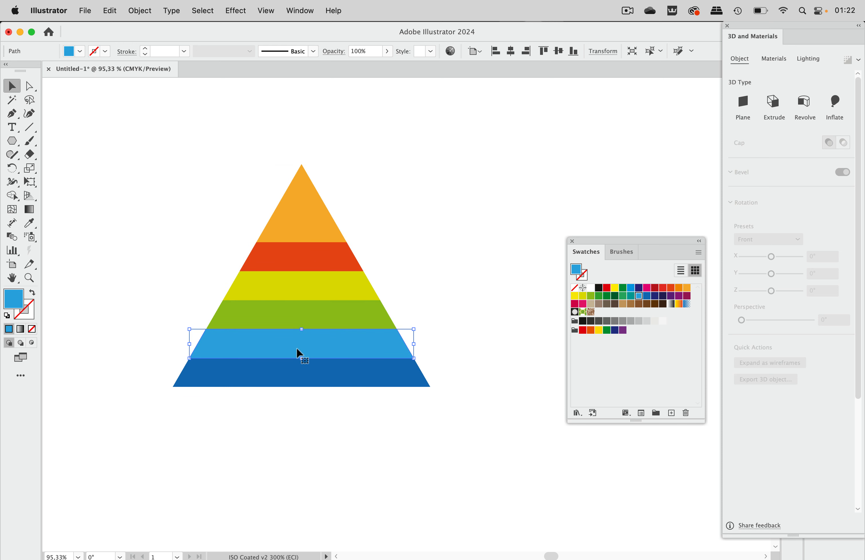
{"action": "left_click", "coordinate": [296, 375]}
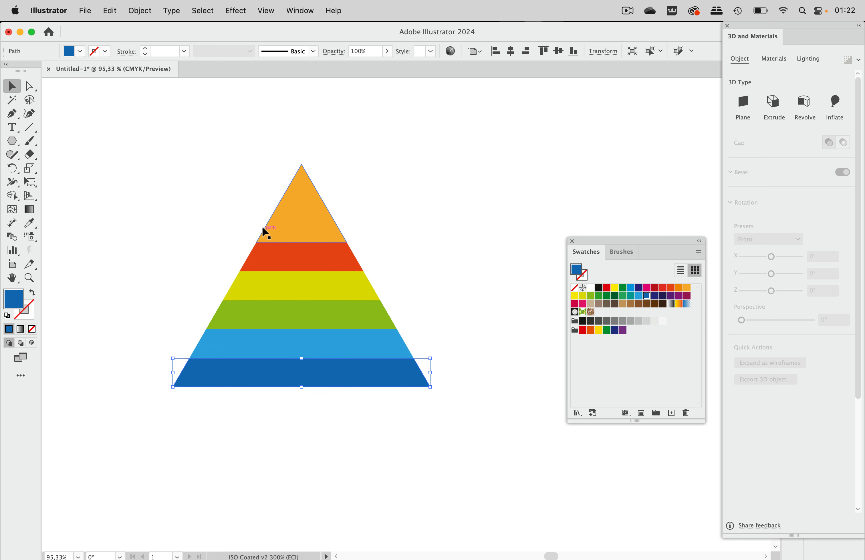
- Select all six pyramid sections and group them
{"action": "scroll", "coordinate": [331, 224], "scroll_direction": "right", "scroll_amount": 3}
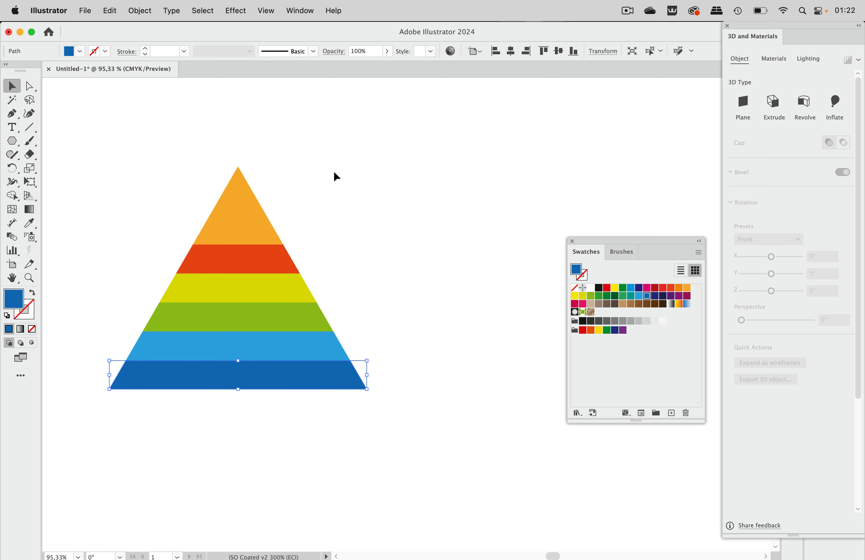
{"action": "left_click_drag", "start_coordinate": [333, 172], "coordinate": [110, 432]}
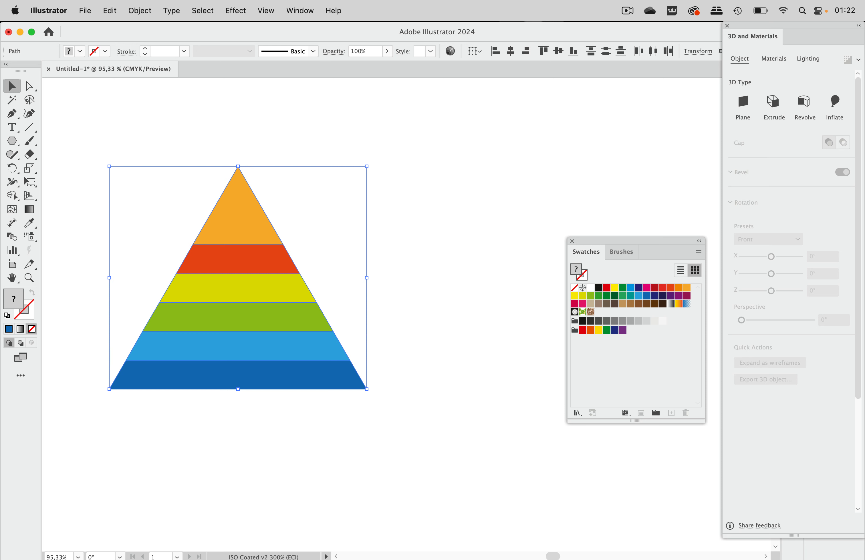
{"action": "key", "text": "super+g"}
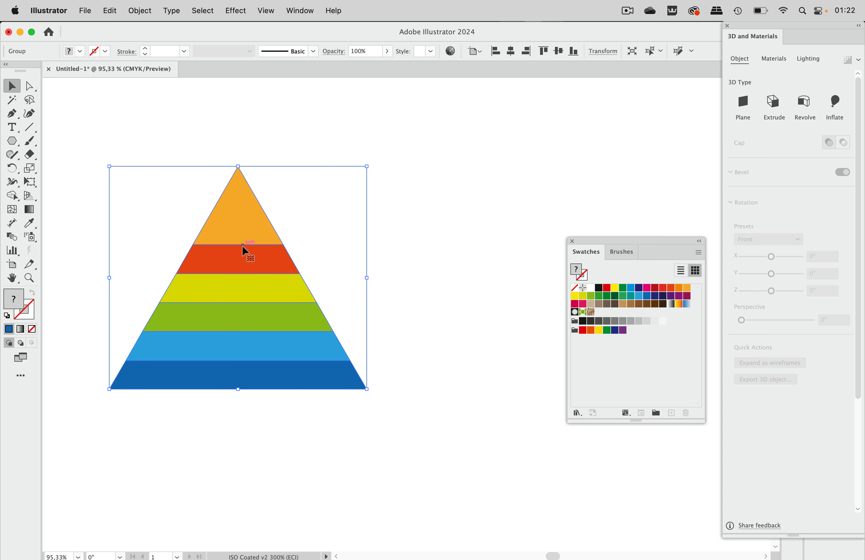
- Place a copy of the grouped pyramid beside the original on its right, leaving a small gap between them
{"action": "left_click_drag", "start_coordinate": [217, 269], "coordinate": [483, 280]}
{"action": "left_click", "coordinate": [408, 294]}
{"action": "scroll", "coordinate": [410, 294], "scroll_direction": "down", "scroll_amount": 2}
{"action": "scroll", "coordinate": [410, 293], "scroll_direction": "right", "scroll_amount": 2}
{"action": "left_click", "coordinate": [411, 294]}
{"action": "scroll", "coordinate": [255, 265], "scroll_direction": "down", "scroll_amount": 1}
- Apply the 3D Extrude type to the original pyramid on the left and set its rotation preset to Front
{"action": "left_click", "coordinate": [255, 264]}
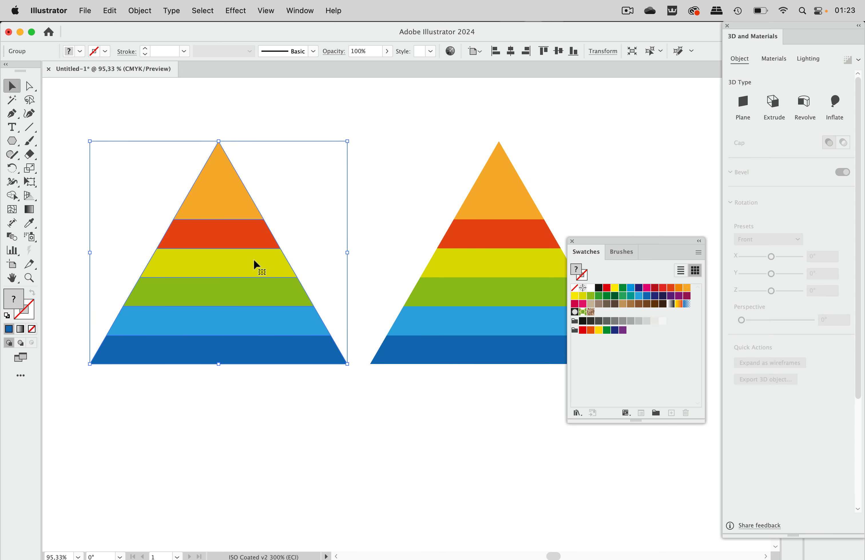
{"action": "left_click_drag", "start_coordinate": [785, 29], "coordinate": [459, 29]}
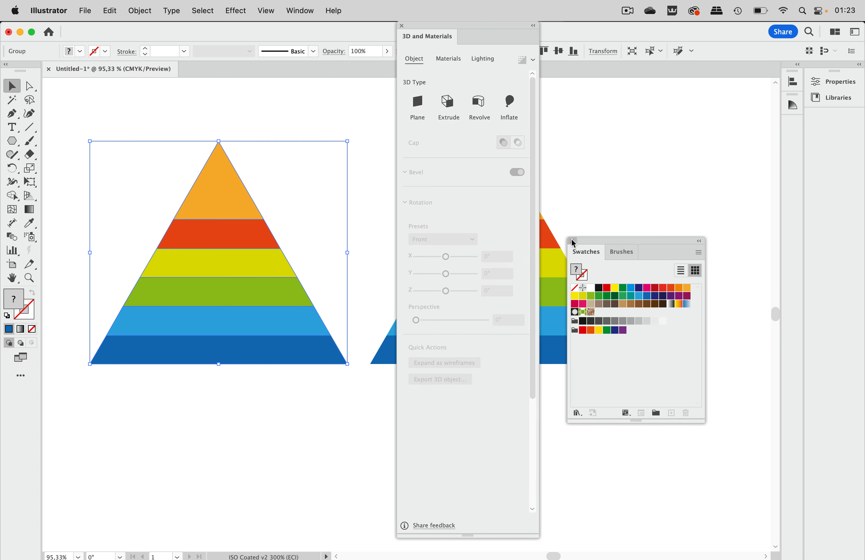
{"action": "left_click", "coordinate": [572, 241]}
{"action": "left_click", "coordinate": [448, 102]}
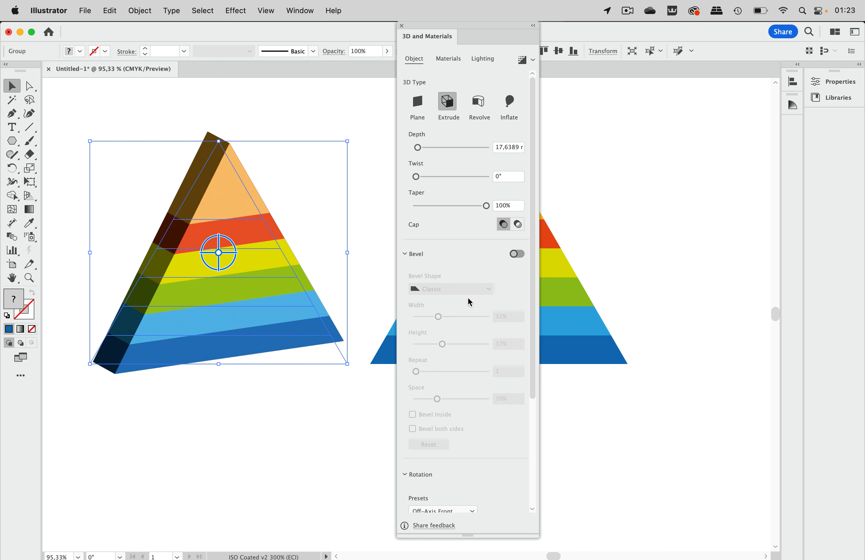
{"action": "scroll", "coordinate": [470, 314], "scroll_direction": "down", "scroll_amount": 5}
{"action": "left_click", "coordinate": [442, 366]}
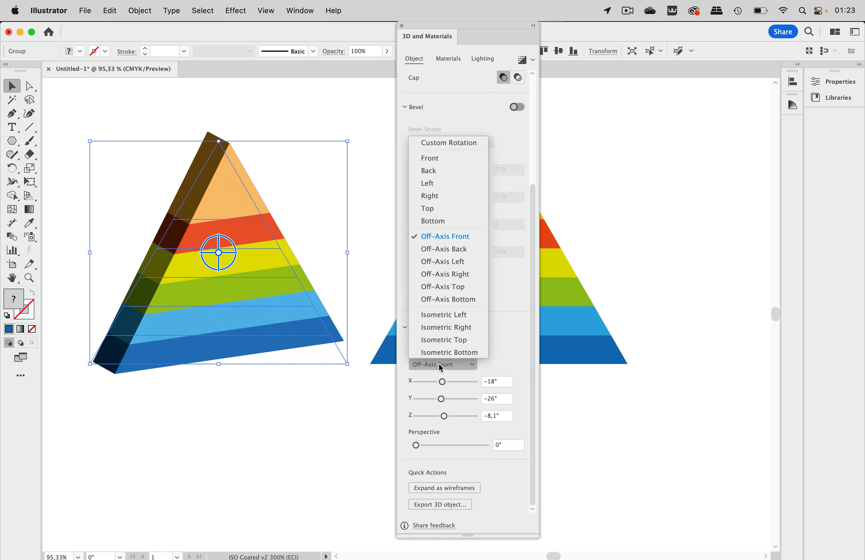
{"action": "left_click", "coordinate": [442, 160]}
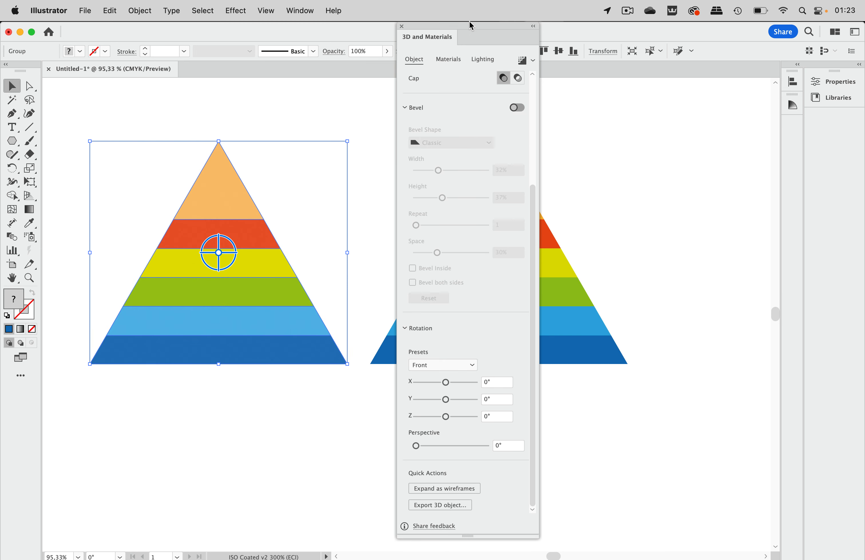
- Enable the bevel on the extruded pyramid and set the bevel width to 31%
{"action": "left_click_drag", "start_coordinate": [469, 23], "coordinate": [597, 4]}
{"action": "left_click", "coordinate": [640, 108]}
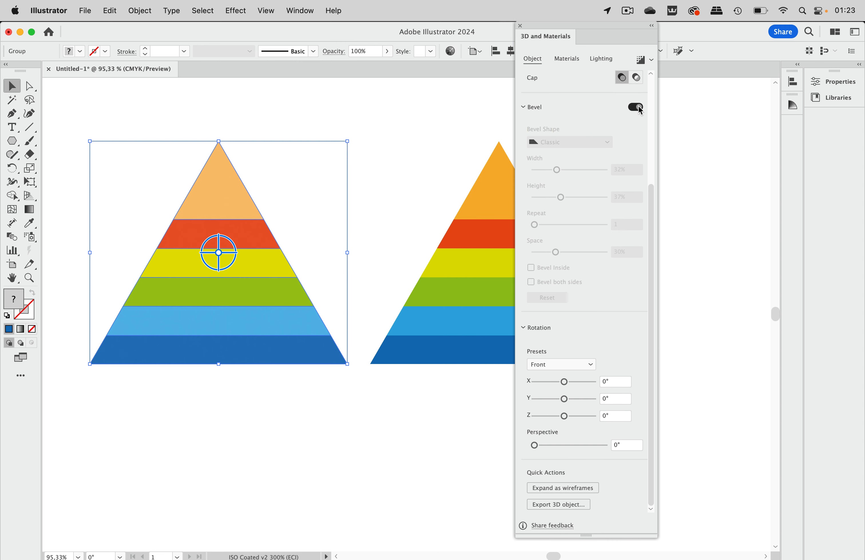
{"action": "scroll", "coordinate": [327, 233], "scroll_direction": "up", "scroll_amount": 5}
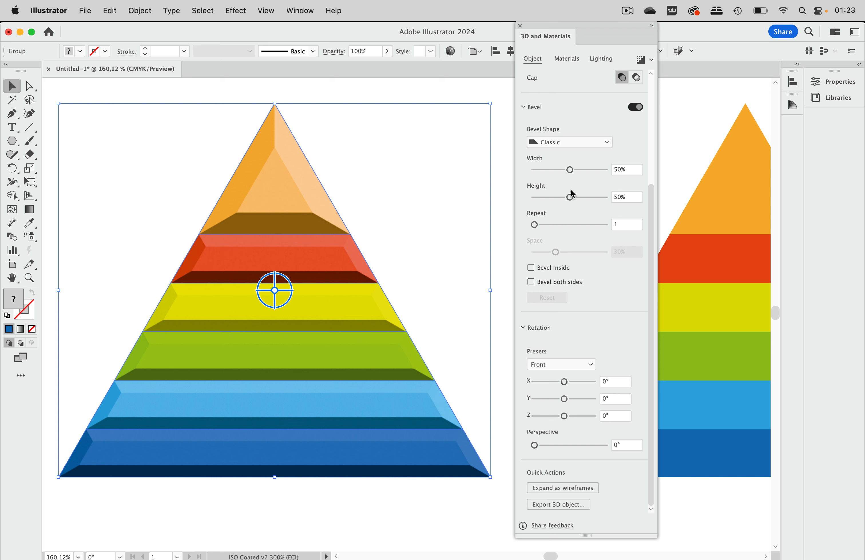
{"action": "left_click_drag", "start_coordinate": [570, 170], "coordinate": [557, 174]}
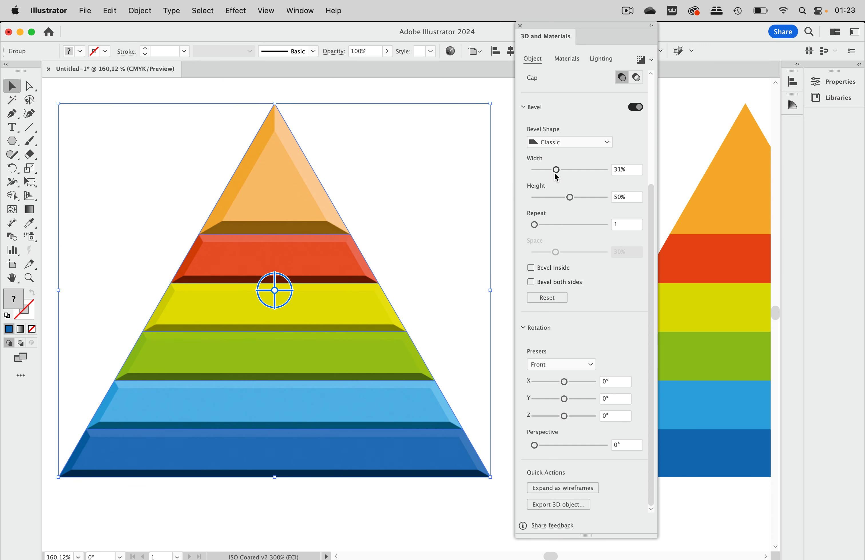
- Apply the 3D (Classic) Extrude & Bevel effect to the flat pyramid copy on the right with its position set to Front
{"action": "left_click_drag", "start_coordinate": [570, 24], "coordinate": [714, 22]}
{"action": "left_click_drag", "start_coordinate": [543, 126], "coordinate": [591, 422]}
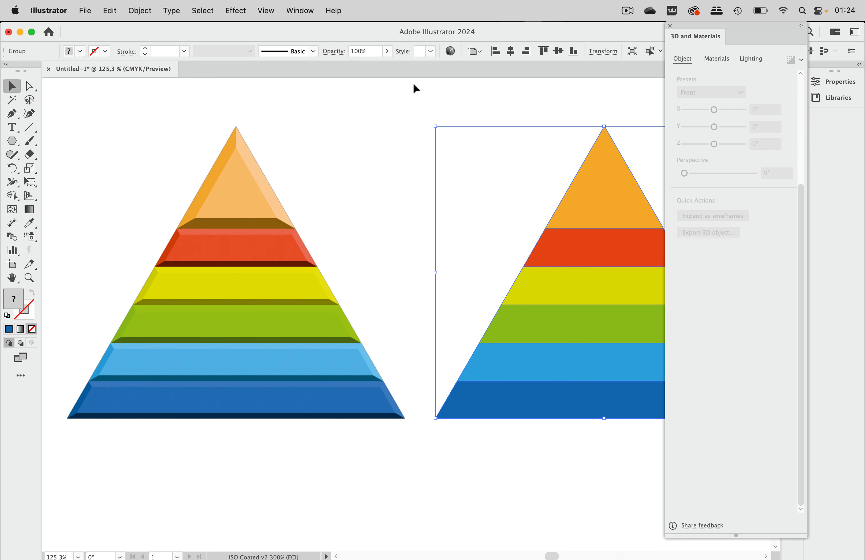
{"action": "left_click", "coordinate": [249, 13]}
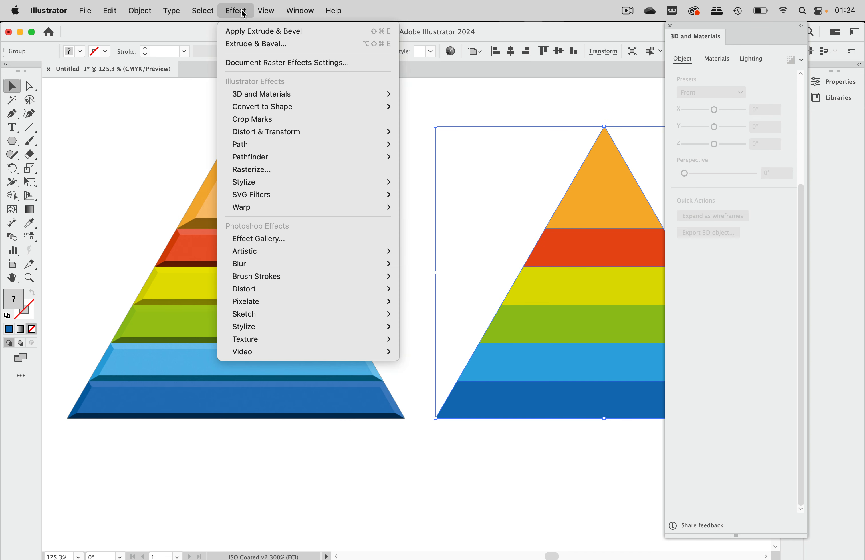
{"action": "mouse_move", "coordinate": [267, 102]}
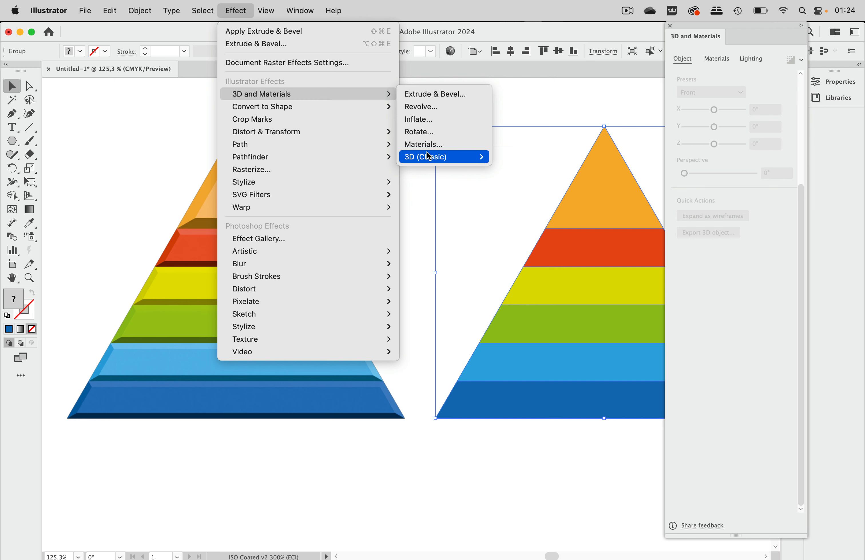
{"action": "mouse_move", "coordinate": [426, 156]}
{"action": "left_click", "coordinate": [527, 162]}
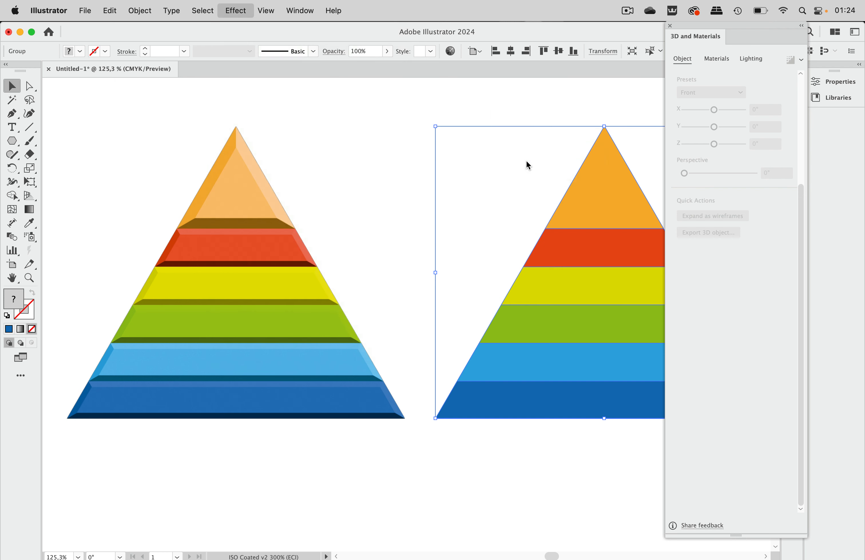
{"action": "left_click_drag", "start_coordinate": [590, 99], "coordinate": [203, 219]}
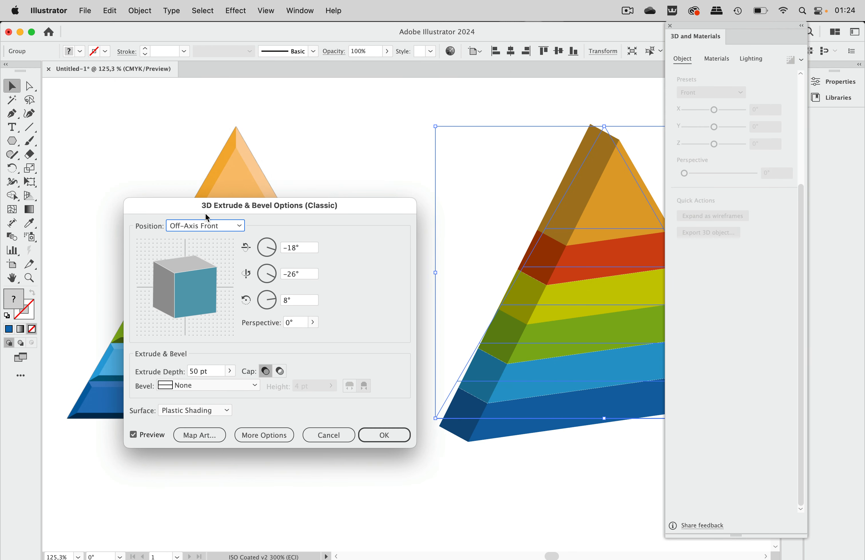
{"action": "left_click", "coordinate": [204, 226]}
{"action": "left_click", "coordinate": [202, 255]}
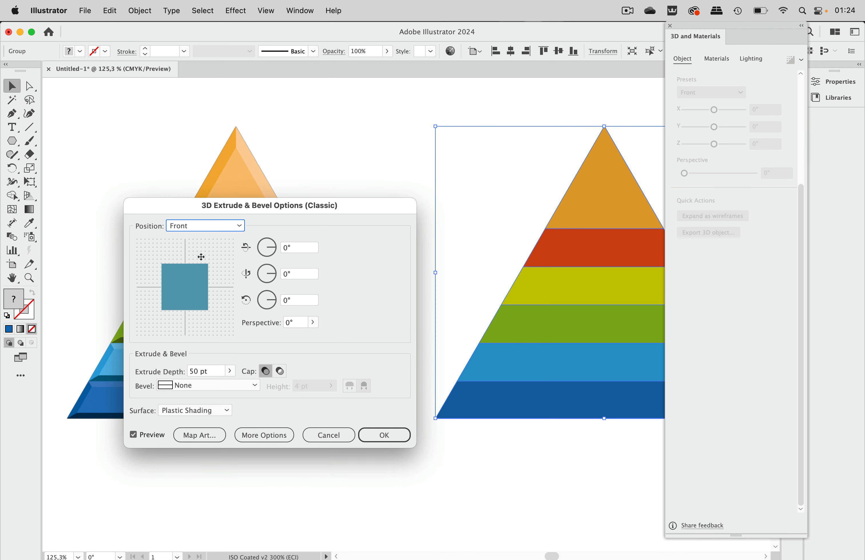
- Give the right pyramid's classic extrusion a Classic bevel with a height of 4 pt and apply the effect
{"action": "left_click", "coordinate": [217, 389]}
{"action": "left_click", "coordinate": [208, 410]}
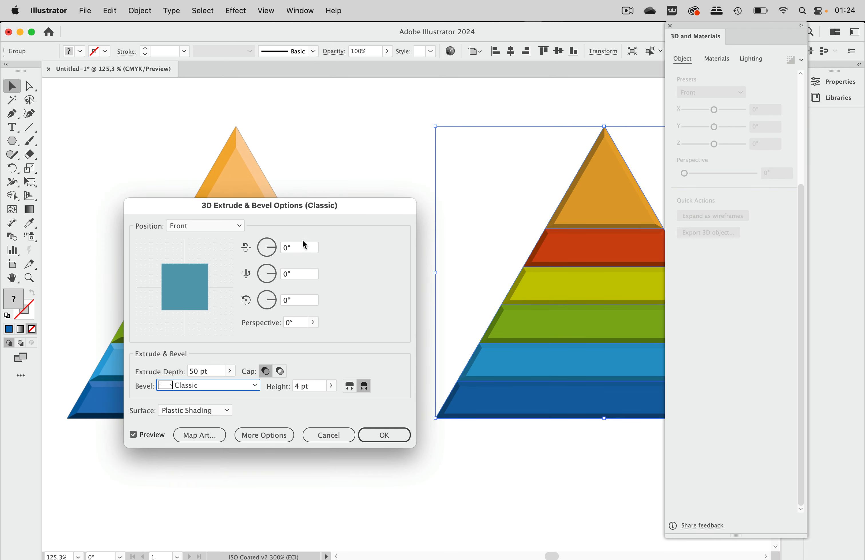
{"action": "left_click_drag", "start_coordinate": [326, 211], "coordinate": [311, 103]}
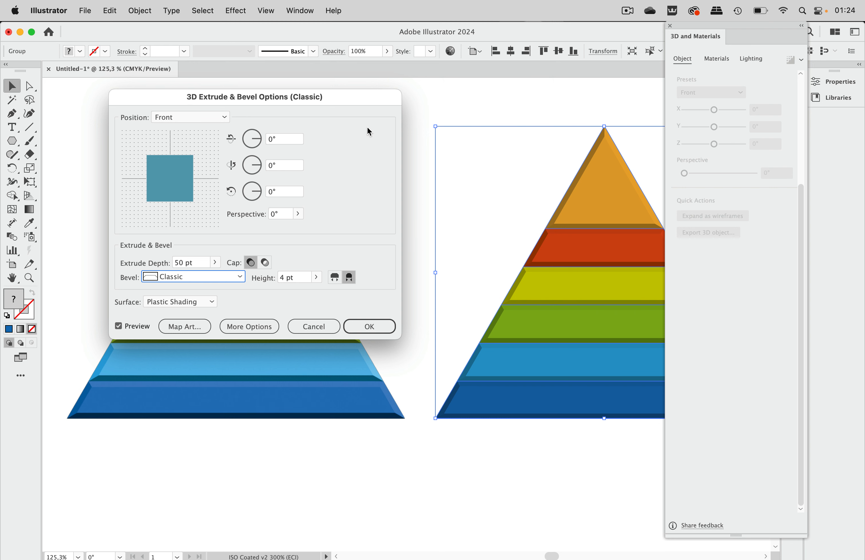
{"action": "left_click_drag", "start_coordinate": [363, 105], "coordinate": [479, 100]}
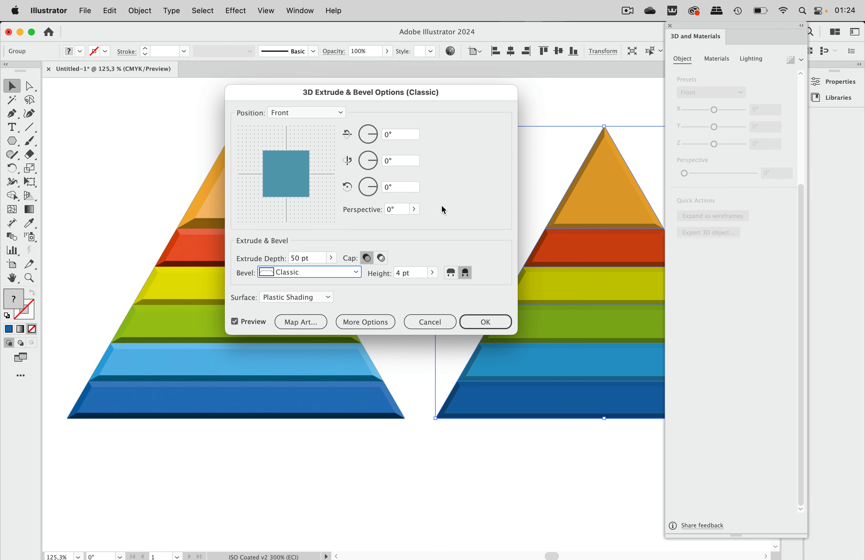
{"action": "left_click", "coordinate": [411, 275]}
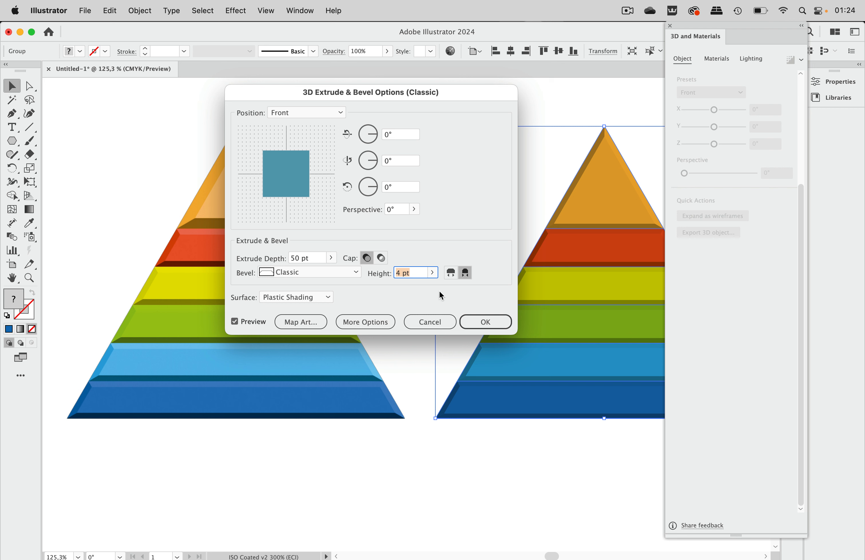
{"action": "left_click", "coordinate": [479, 319]}
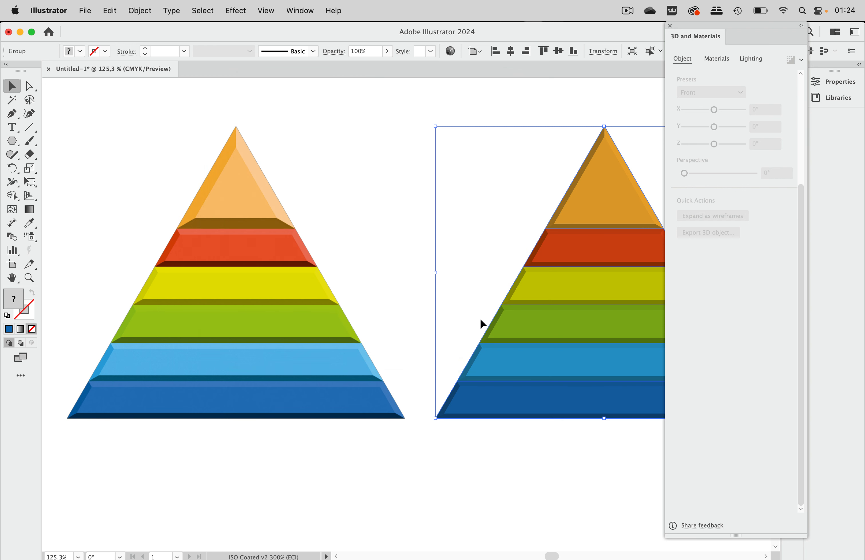
- Place a copy of the brighter bevelled pyramid beside it on its left, leaving a small gap between the two
{"action": "left_click", "coordinate": [298, 296]}
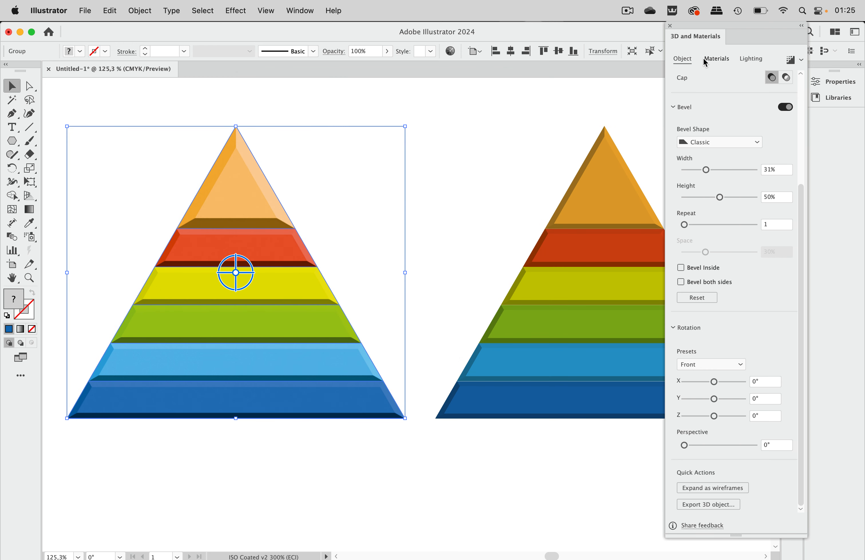
{"action": "left_click_drag", "start_coordinate": [712, 29], "coordinate": [470, 30]}
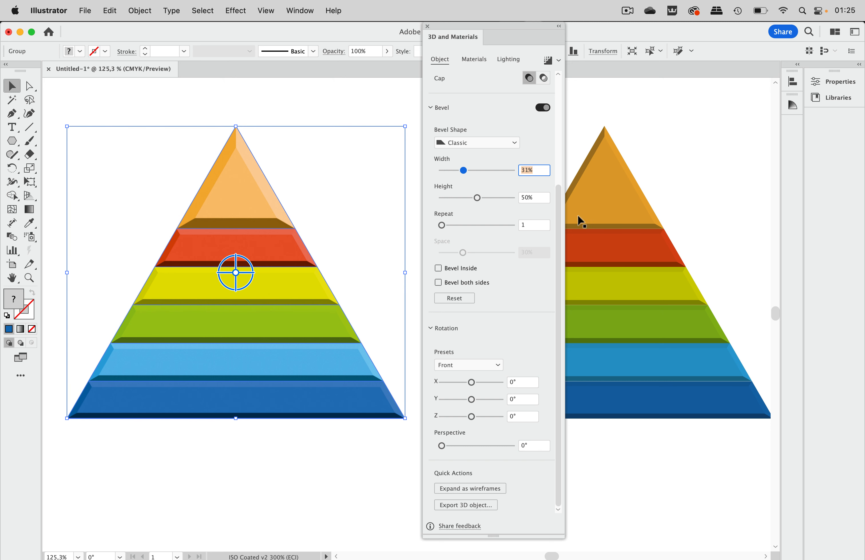
{"action": "left_click_drag", "start_coordinate": [535, 30], "coordinate": [461, 28]}
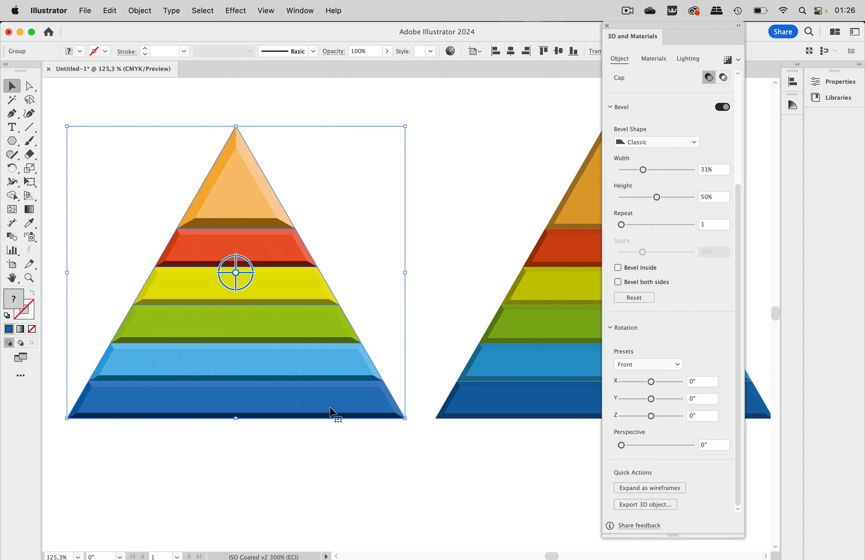
{"action": "scroll", "coordinate": [330, 411], "scroll_direction": "left", "scroll_amount": 10}
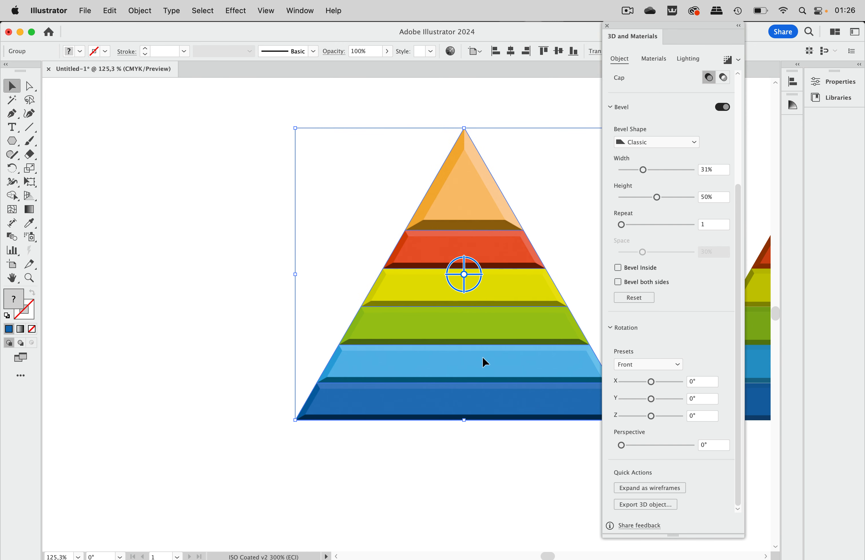
{"action": "left_click_drag", "start_coordinate": [483, 357], "coordinate": [128, 350]}
{"action": "scroll", "coordinate": [128, 348], "scroll_direction": "left", "scroll_amount": 8}
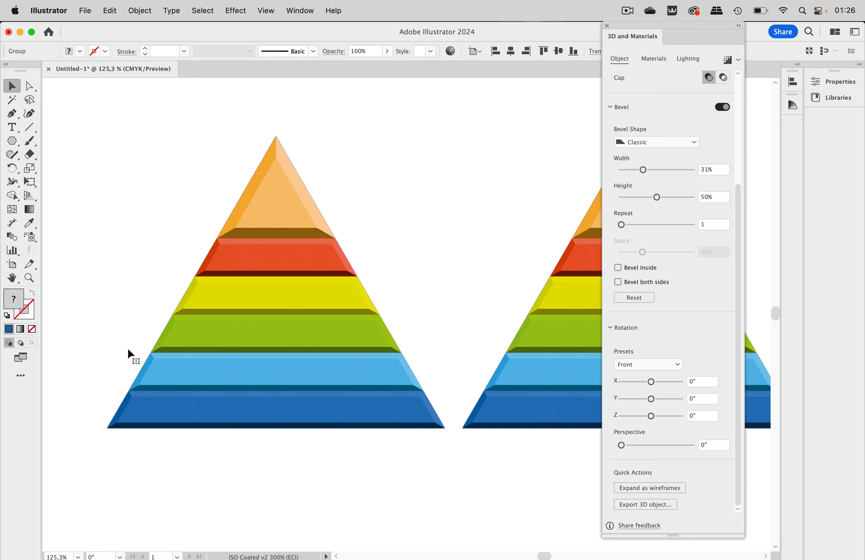
- Ungroup the new leftmost pyramid to strip its 3D effect, and group only its five lower sections, keeping the orange tip separate
{"action": "key", "text": "super+z"}
{"action": "left_click", "coordinate": [445, 191]}
{"action": "left_click", "coordinate": [308, 253]}
{"action": "left_click_drag", "start_coordinate": [131, 259], "coordinate": [296, 445]}
{"action": "key", "text": "super+g"}
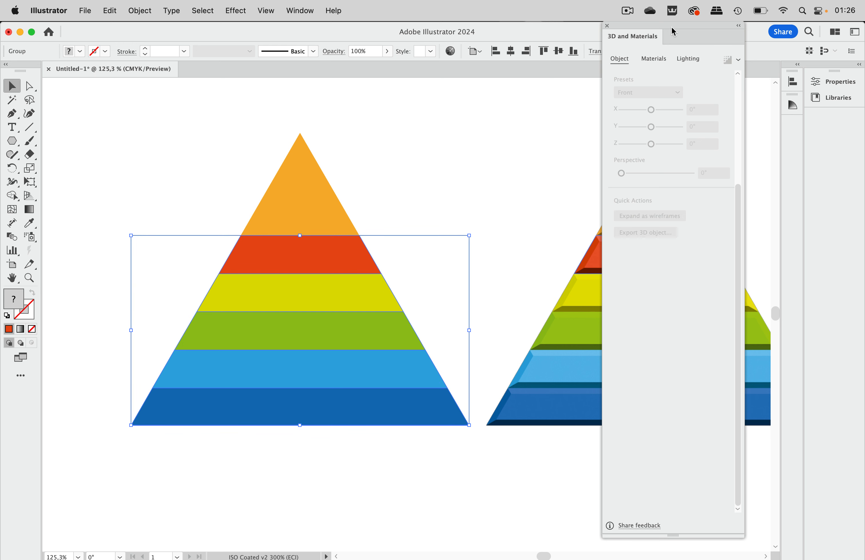
{"action": "left_click", "coordinate": [394, 110]}
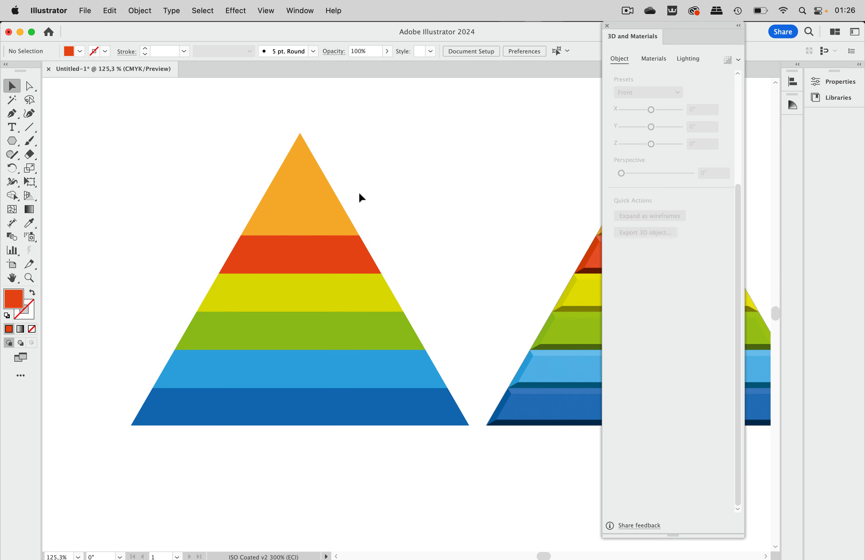
- Select the orange tip together with the lower group and apply the 3D Extrude type to both at once
{"action": "left_click", "coordinate": [325, 212]}
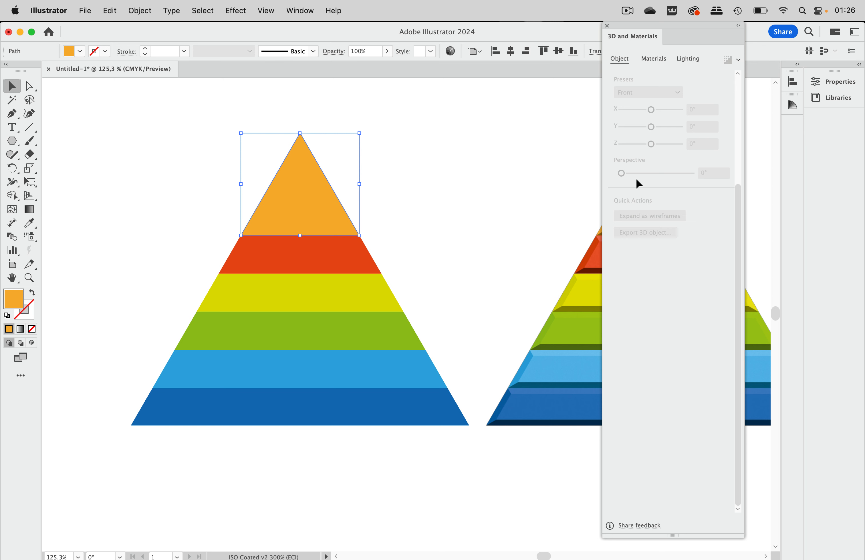
{"action": "scroll", "coordinate": [700, 180], "scroll_direction": "up", "scroll_amount": 5}
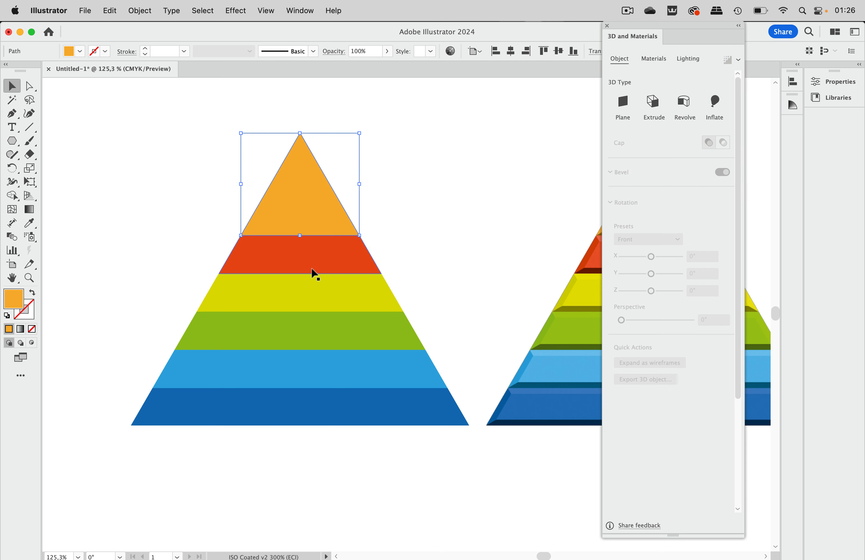
{"action": "left_click", "coordinate": [301, 319], "text": "shift"}
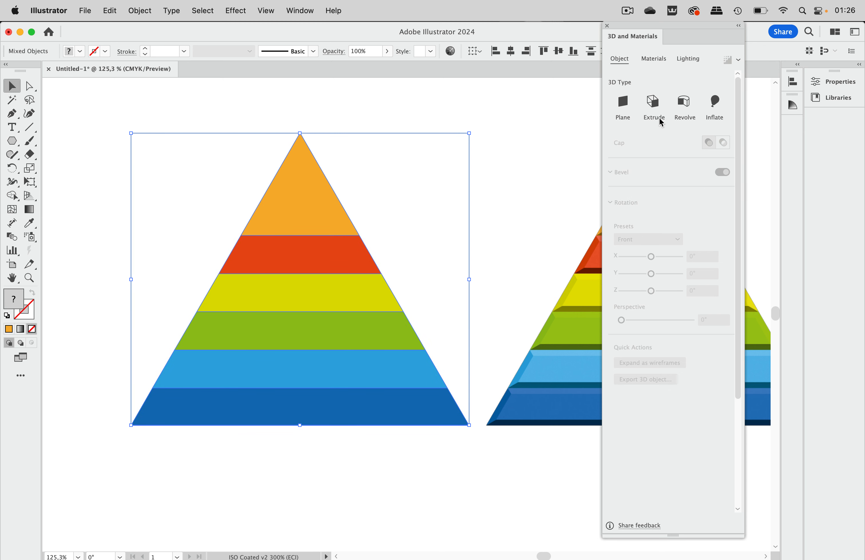
{"action": "left_click", "coordinate": [653, 104]}
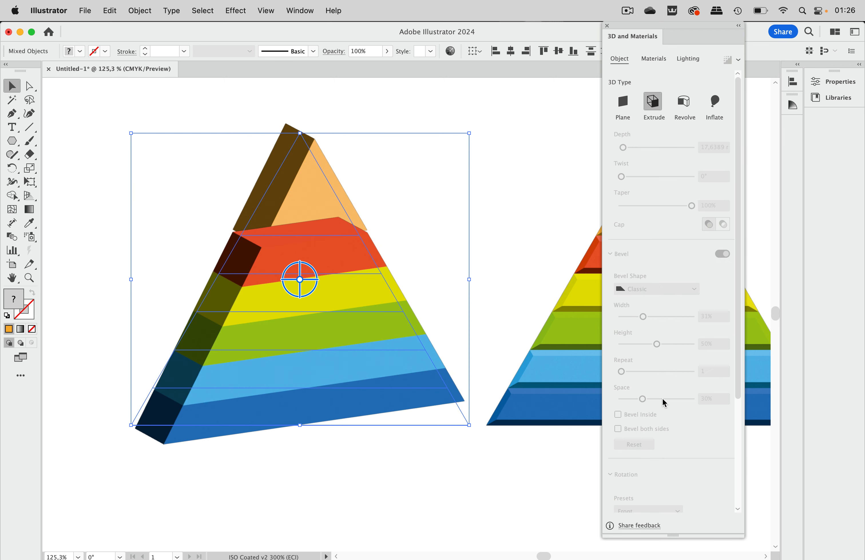
{"action": "scroll", "coordinate": [663, 399], "scroll_direction": "down", "scroll_amount": 5}
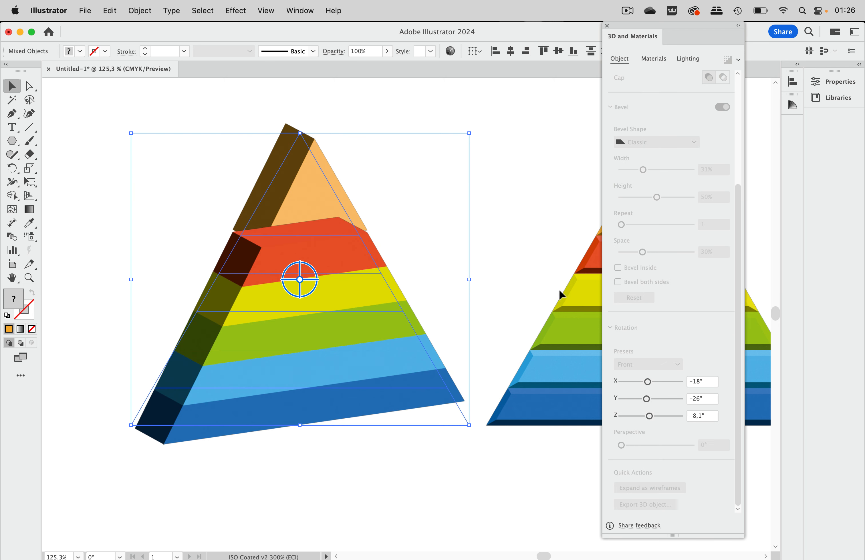
- Set the rotation preset to Front for the lower group and for the orange tip individually
{"action": "left_click", "coordinate": [463, 242]}
{"action": "left_click", "coordinate": [403, 313]}
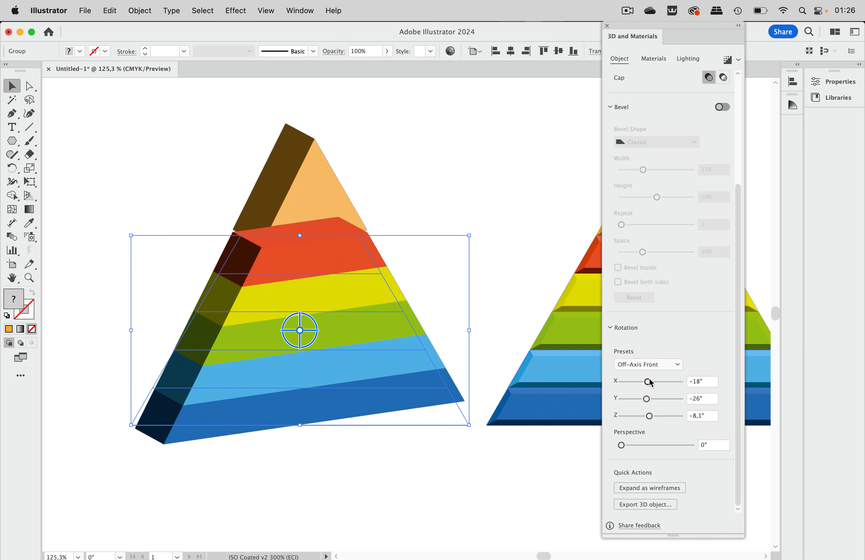
{"action": "left_click", "coordinate": [652, 367]}
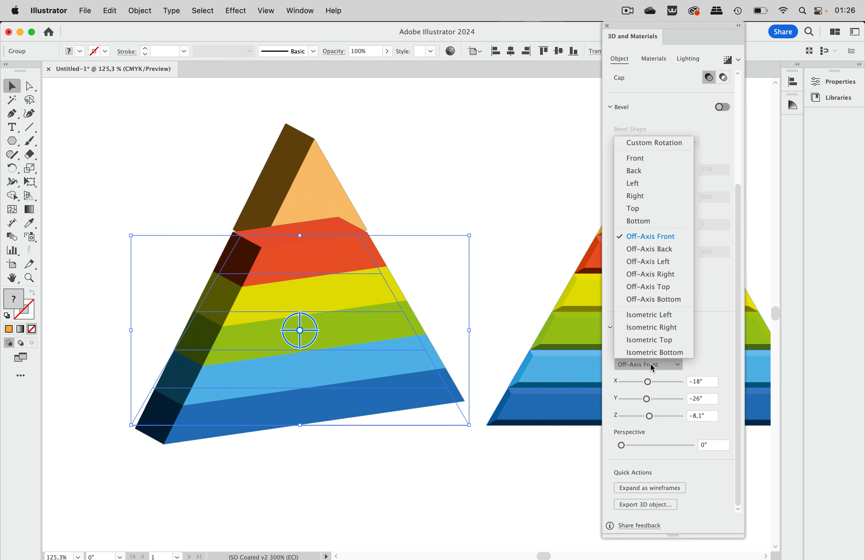
{"action": "left_click", "coordinate": [646, 159]}
{"action": "left_click", "coordinate": [324, 206]}
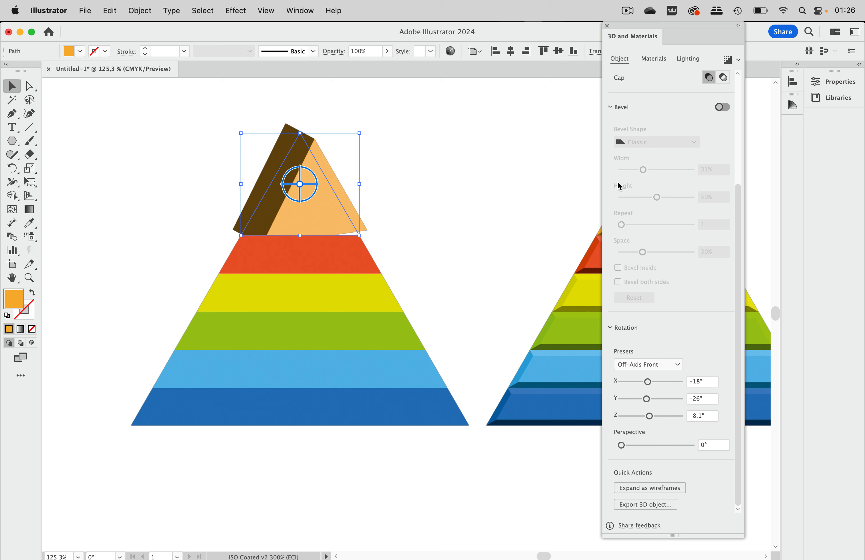
{"action": "left_click", "coordinate": [655, 365]}
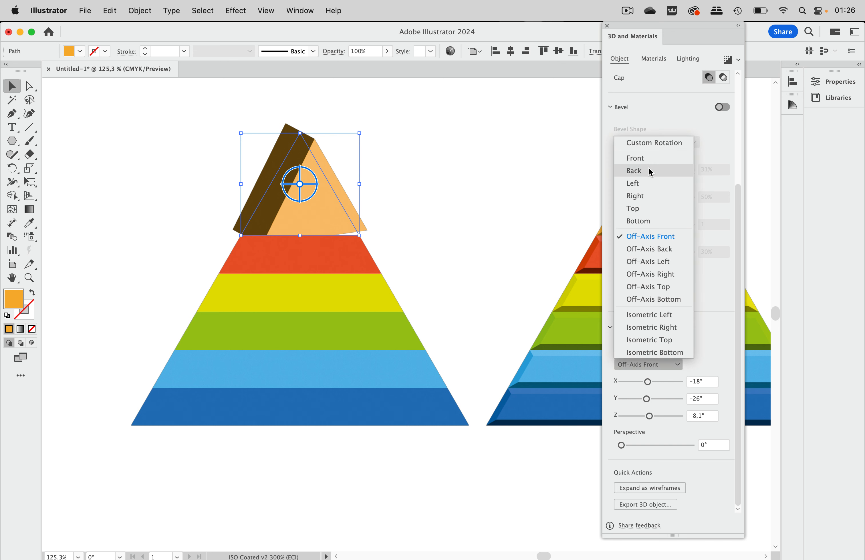
{"action": "left_click", "coordinate": [649, 155]}
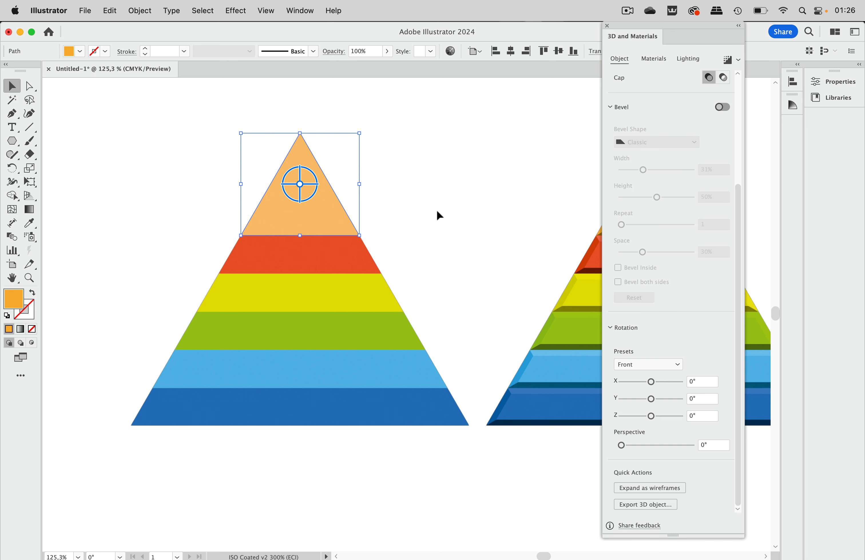
- Enable the bevel on both the orange tip and the lower group, and set the tip's bevel width to 27%
{"action": "left_click", "coordinate": [719, 108]}
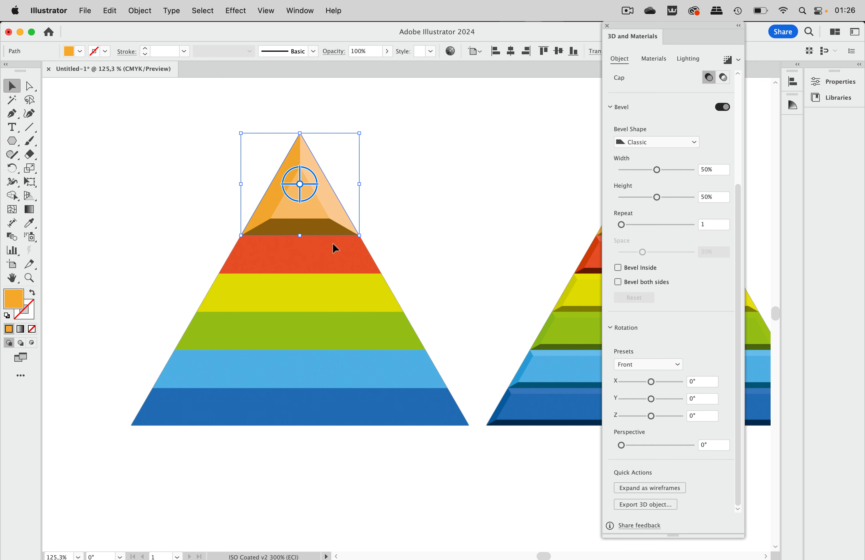
{"action": "left_click", "coordinate": [399, 335]}
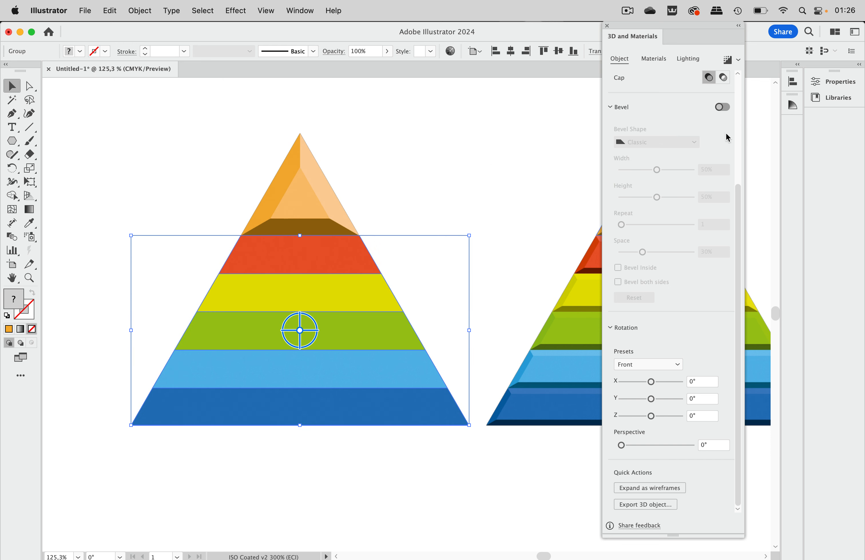
{"action": "left_click", "coordinate": [722, 107]}
{"action": "left_click", "coordinate": [327, 211]}
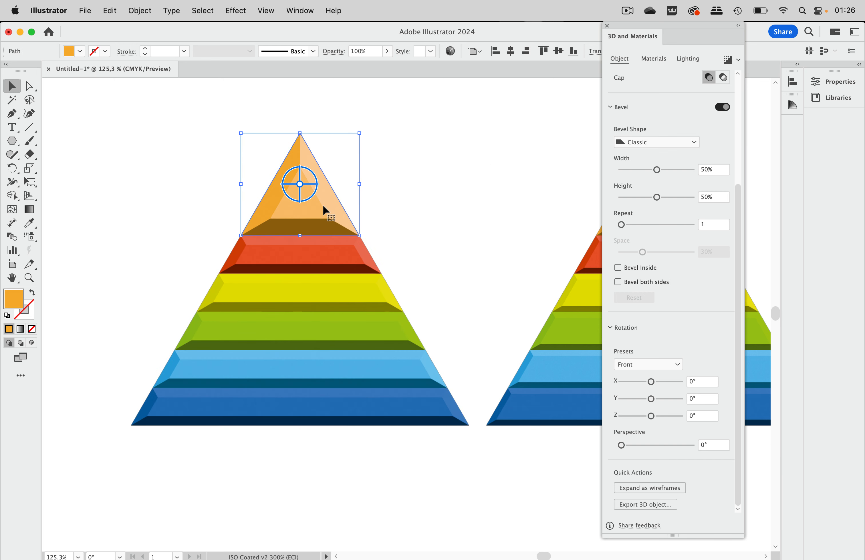
{"action": "left_click_drag", "start_coordinate": [659, 175], "coordinate": [643, 175]}
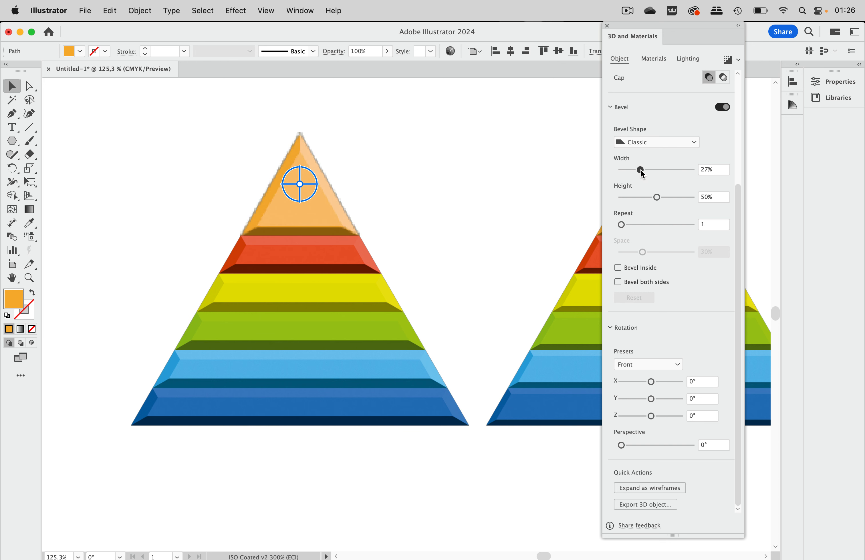
{"action": "left_click", "coordinate": [511, 213]}
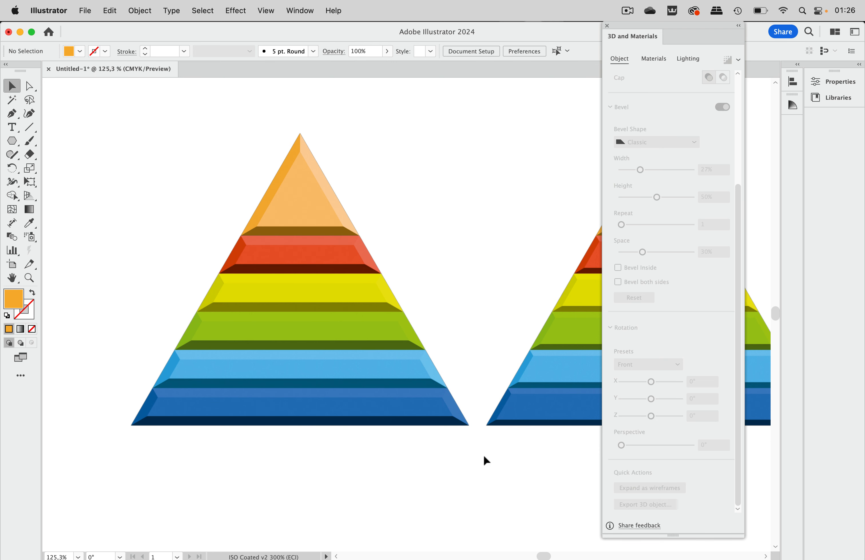
{"action": "scroll", "coordinate": [486, 460], "scroll_direction": "right", "scroll_amount": 5}
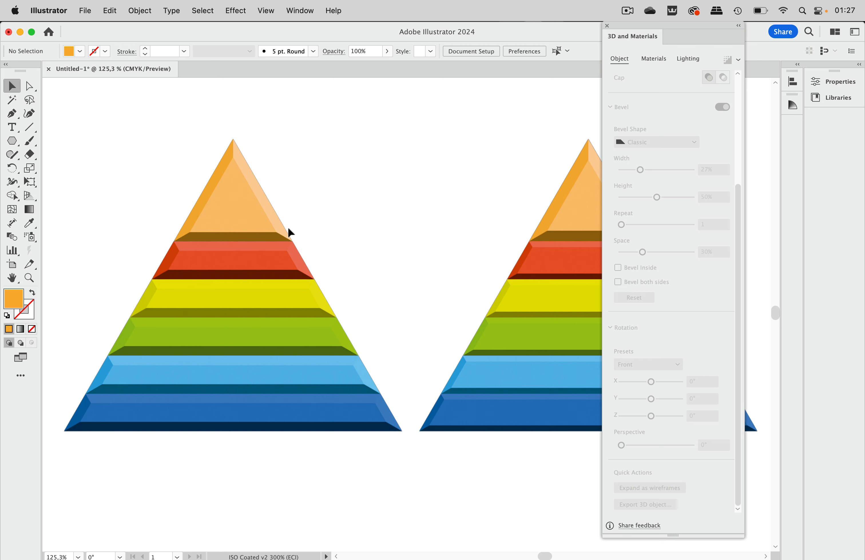
{"action": "scroll", "coordinate": [288, 228], "scroll_direction": "right", "scroll_amount": 3}
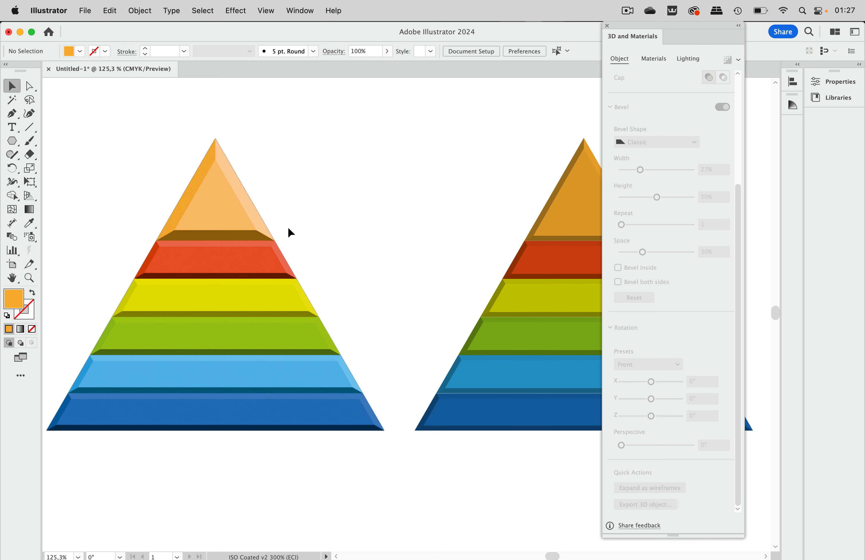
{"action": "scroll", "coordinate": [288, 226], "scroll_direction": "right", "scroll_amount": 5}
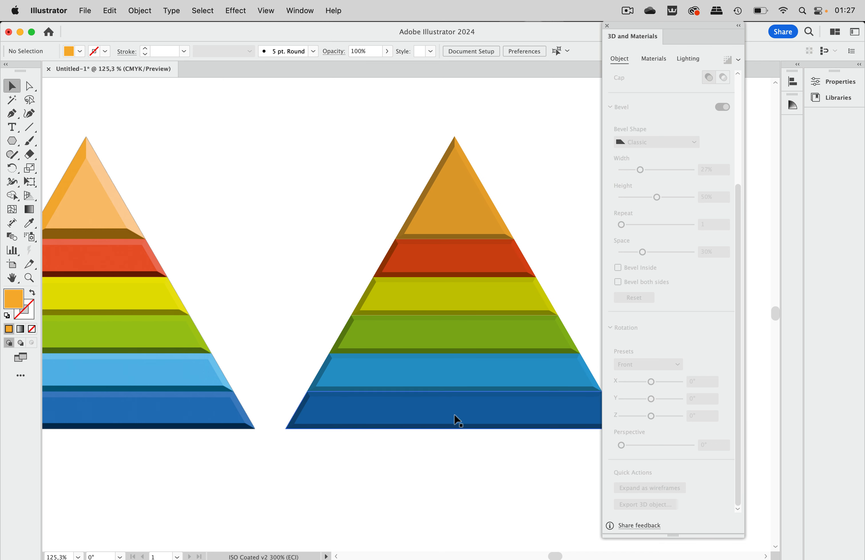